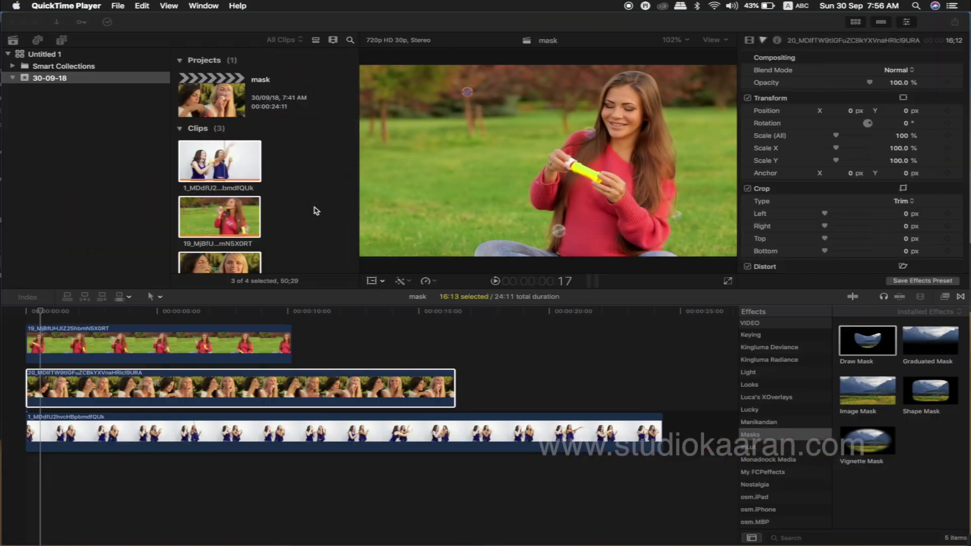
# Apply the Draw Mask effect from the Masks category to the top clip.
pyautogui.click(52, 340)
pyautogui.click(77, 384)
pyautogui.click(79, 419)
pyautogui.click(70, 345)
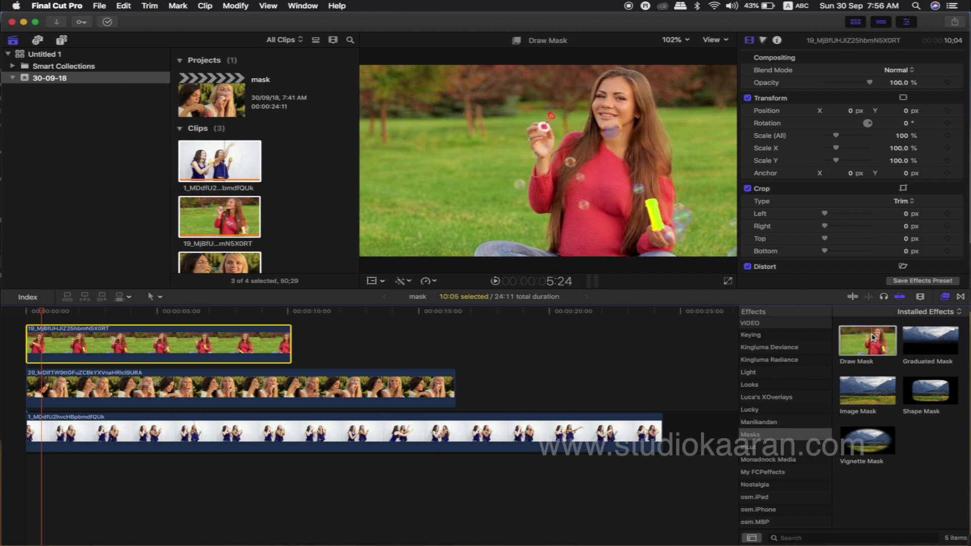
pyautogui.moveTo(871, 337); pyautogui.dragTo(210, 335)
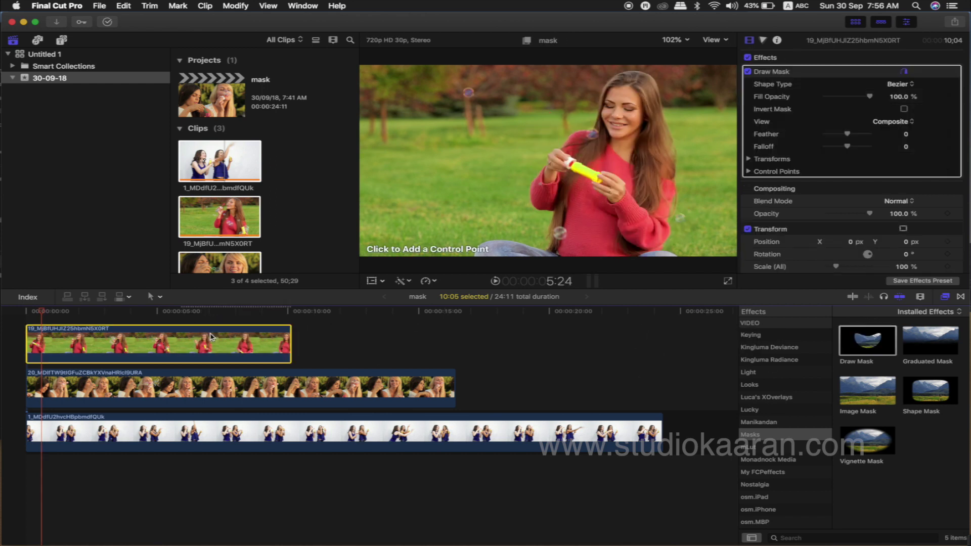
# Set the viewer zoom to 50% and place the first mask point below-right of the frame.
pyautogui.click(688, 43)
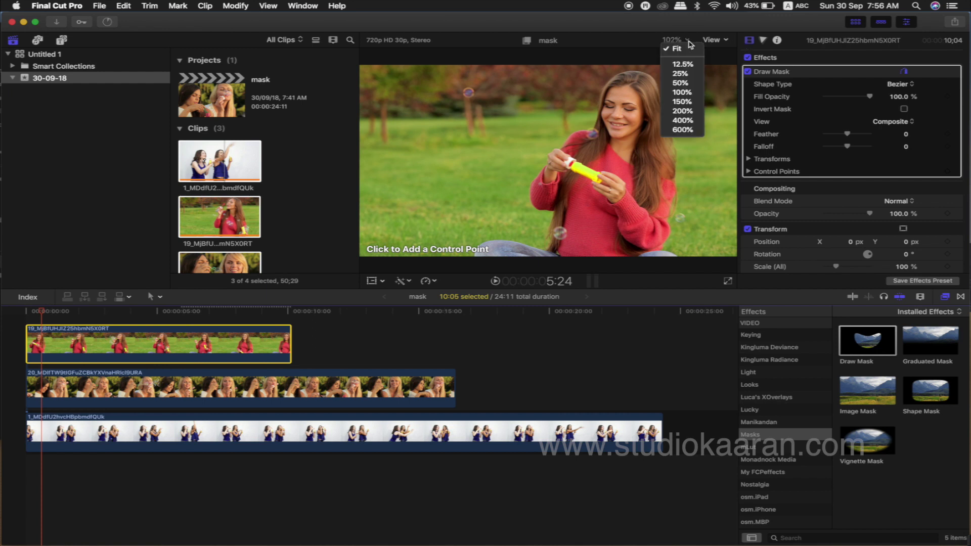
pyautogui.click(689, 84)
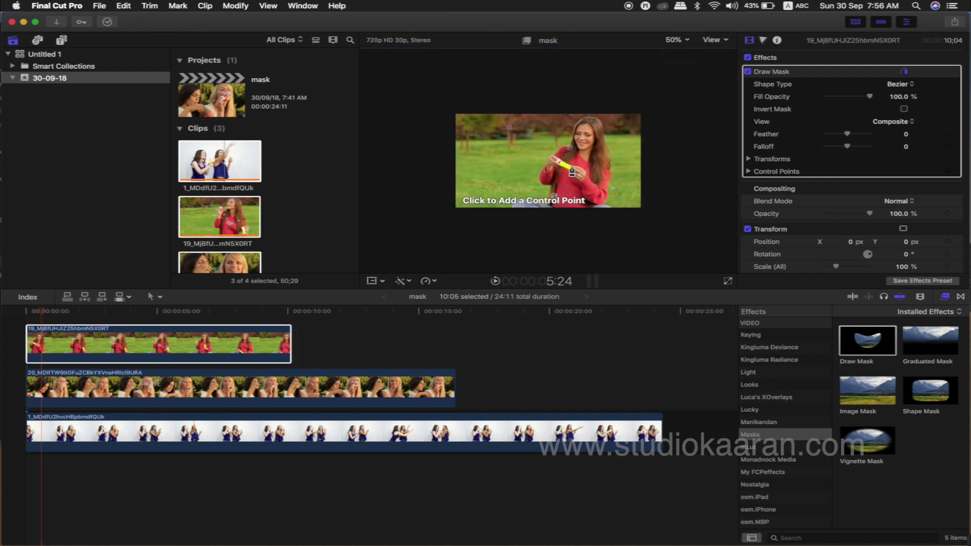
pyautogui.click(547, 160)
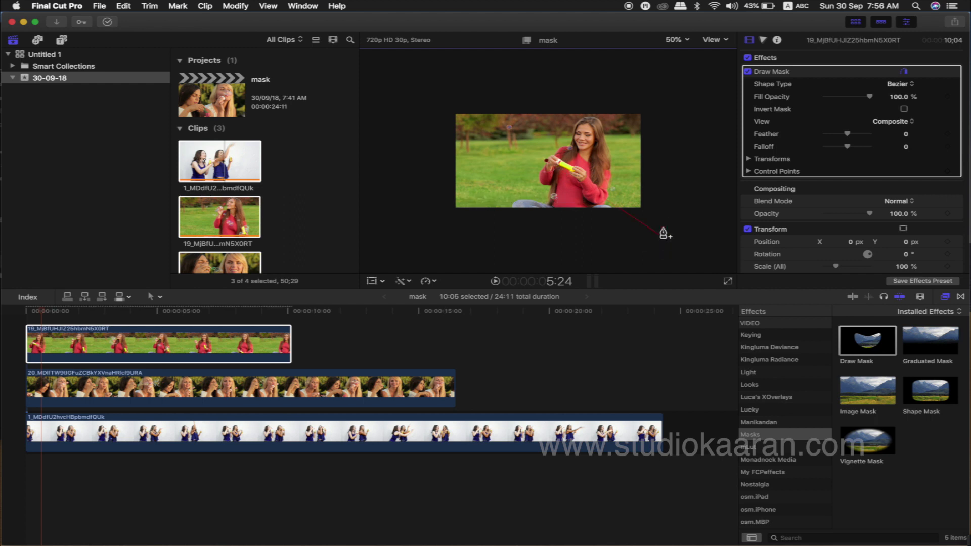
# Add a point above the frame's right side and close the mask shape.
pyautogui.click(667, 91)
pyautogui.click(547, 164)
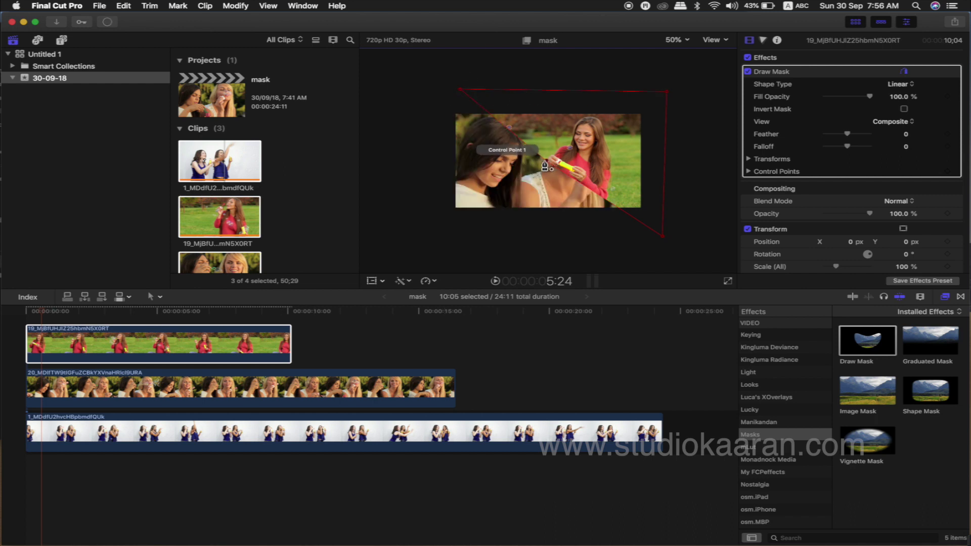
pyautogui.moveTo(545, 165); pyautogui.dragTo(560, 165)
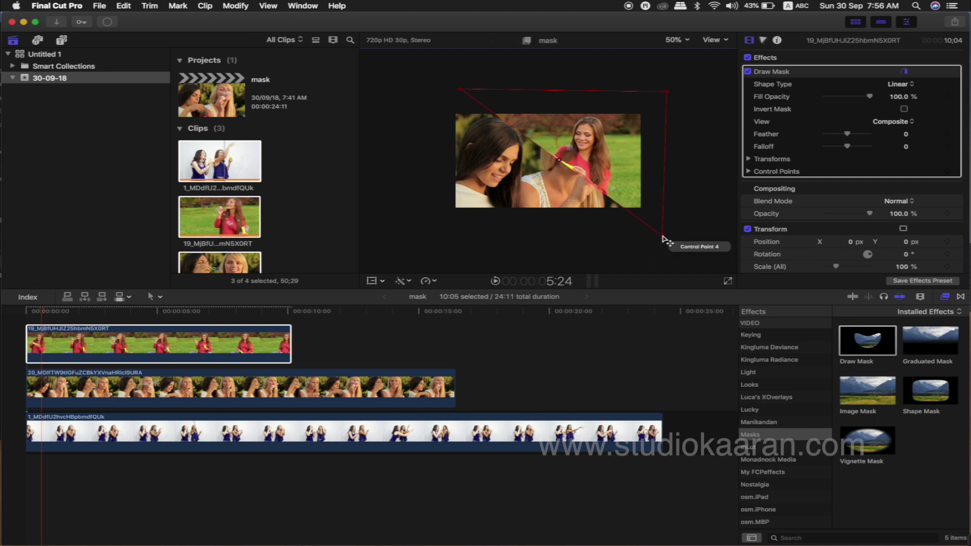
# Reposition the mask points to set the diagonal edge, pushing the top-left point further left.
pyautogui.moveTo(662, 235)
pyautogui.mouseDown()
pyautogui.moveTo(653, 121)
pyautogui.moveTo(655, 243)
pyautogui.mouseUp()
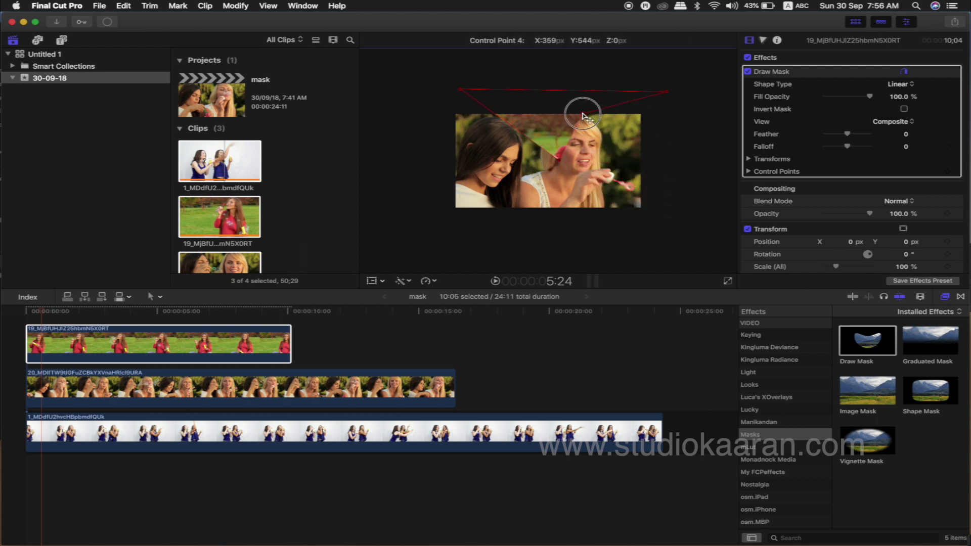
pyautogui.moveTo(651, 241); pyautogui.dragTo(667, 251)
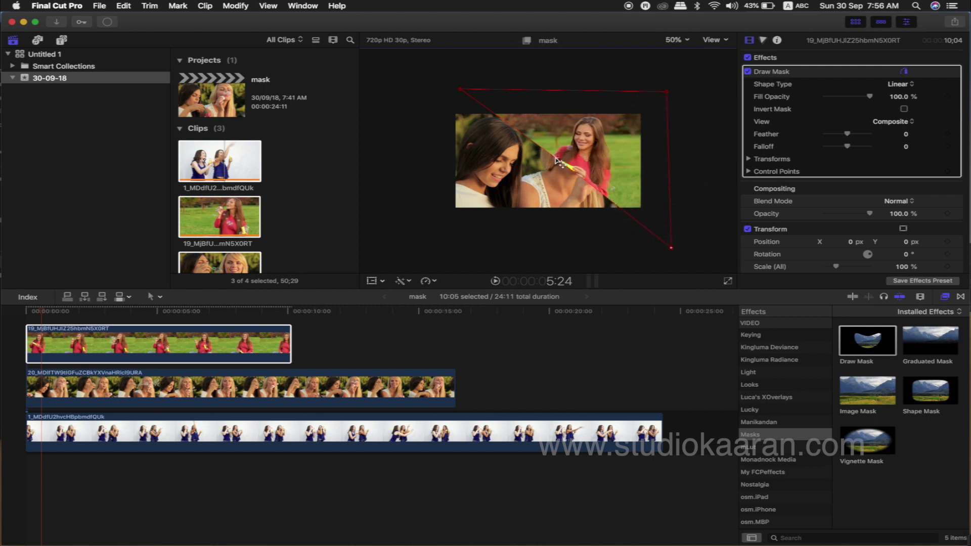
pyautogui.moveTo(558, 163); pyautogui.dragTo(569, 154)
pyautogui.click(460, 90)
pyautogui.moveTo(459, 90); pyautogui.dragTo(435, 89)
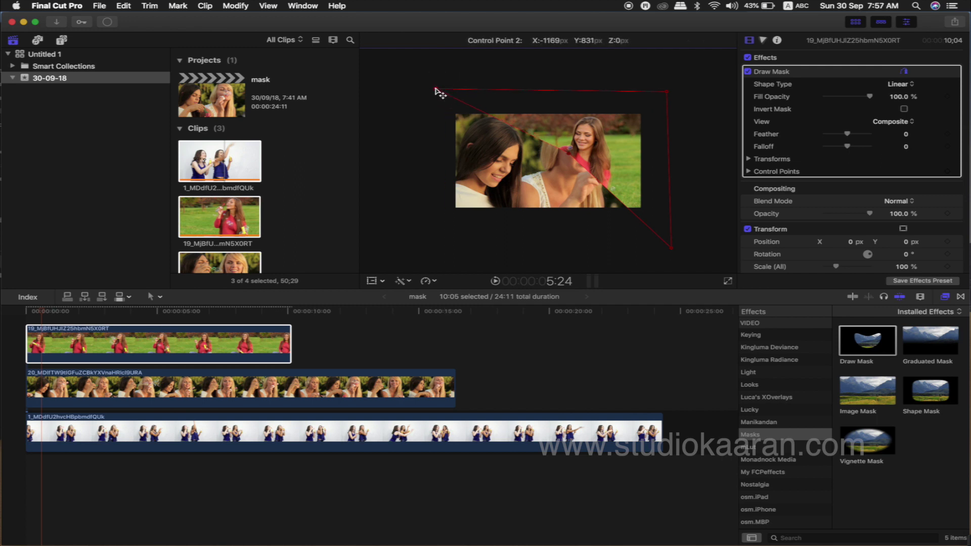
pyautogui.click(137, 342)
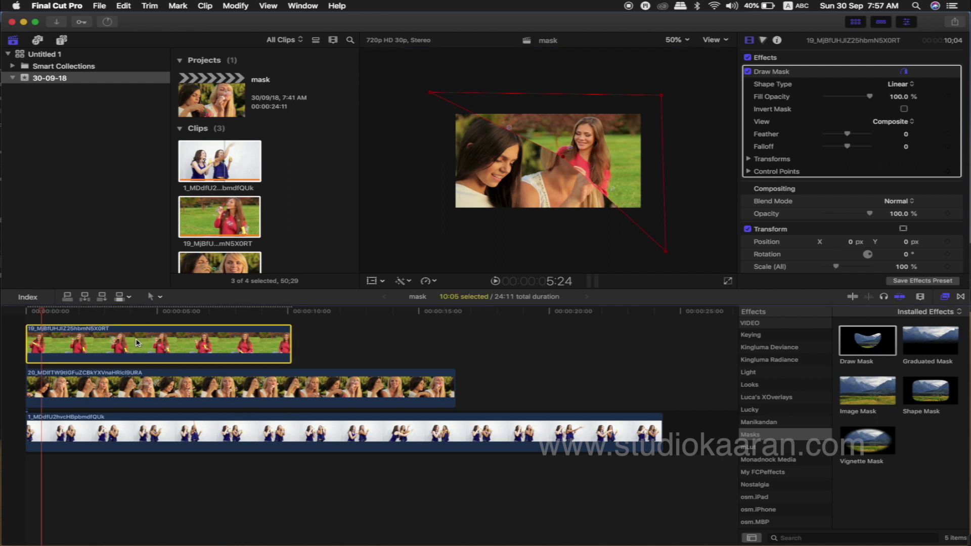
# Copy the top clip and paste only its Draw Mask attribute onto the middle clip.
pyautogui.click(124, 6)
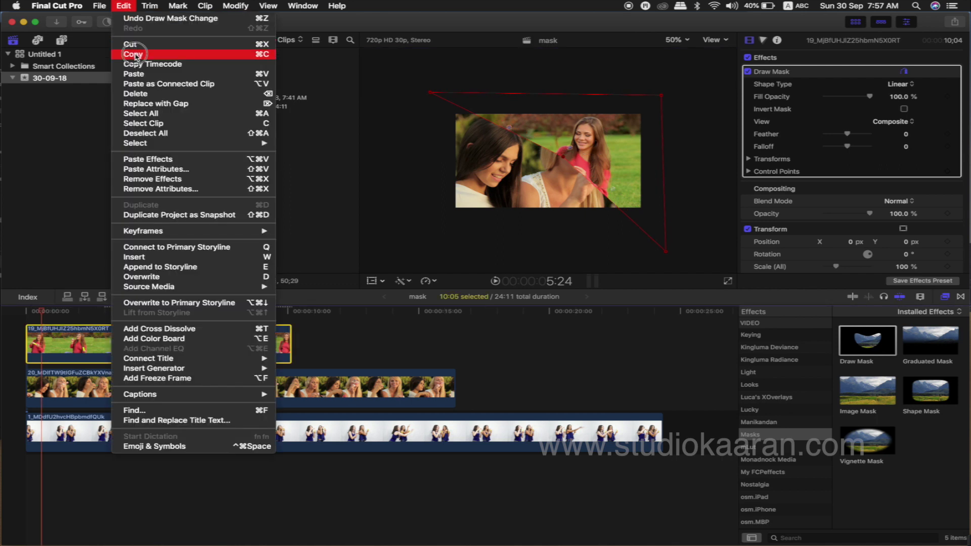
pyautogui.click(137, 55)
pyautogui.click(111, 386)
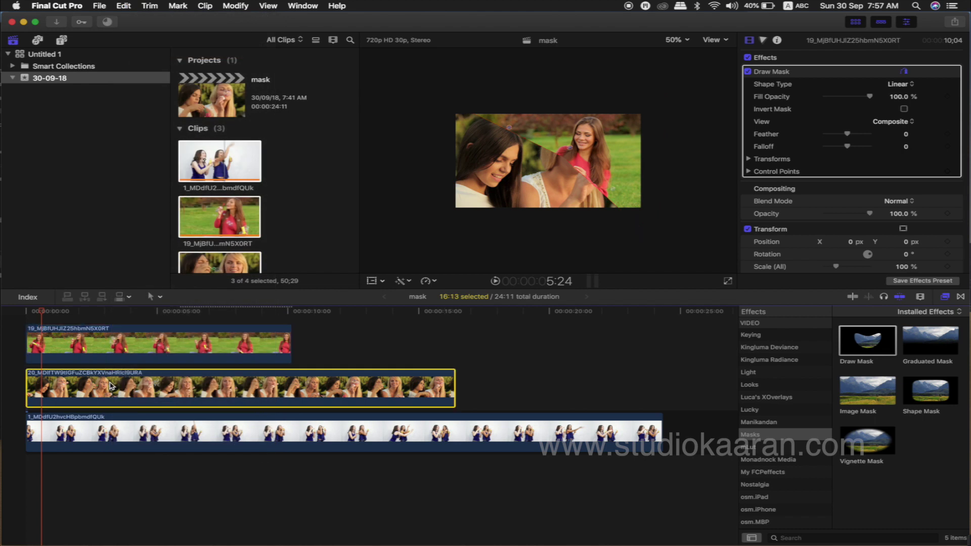
pyautogui.click(126, 6)
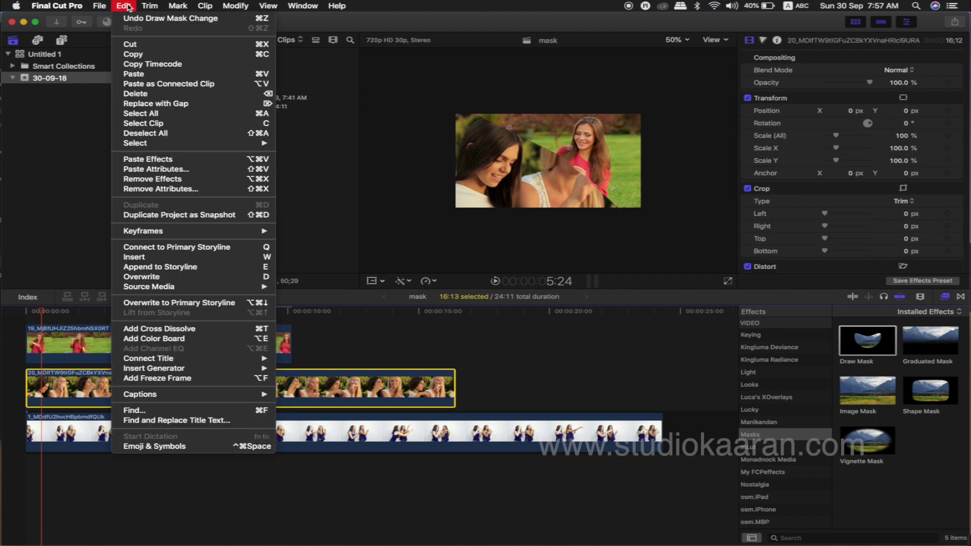
pyautogui.moveTo(162, 144)
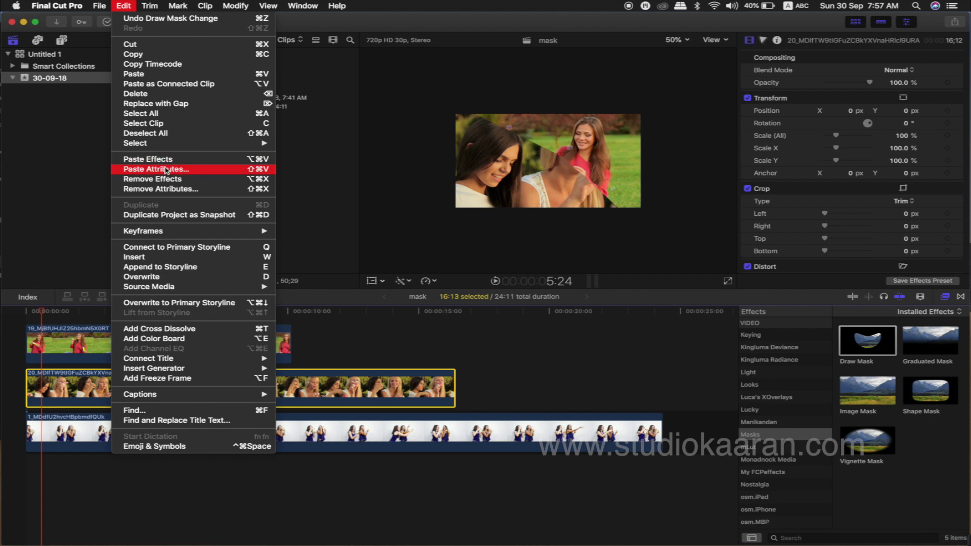
pyautogui.click(165, 169)
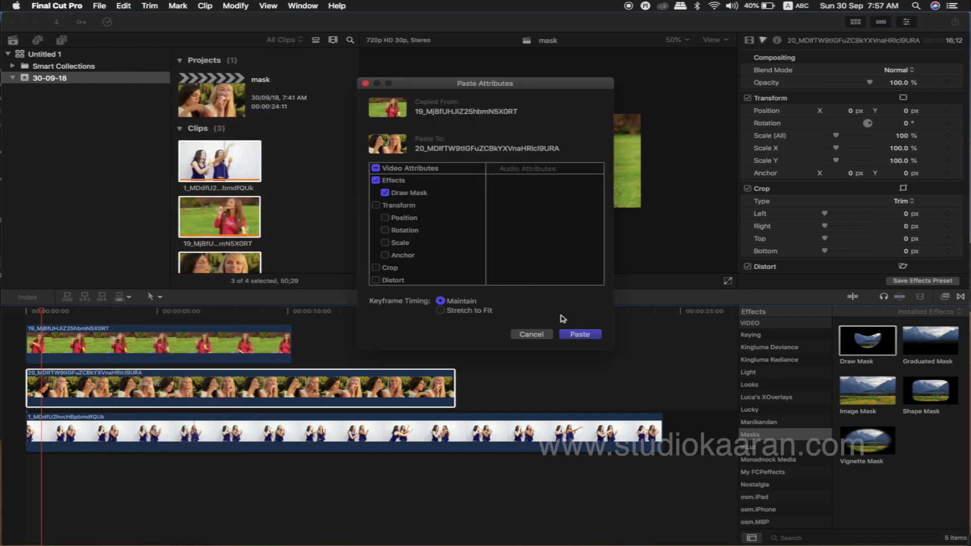
pyautogui.click(581, 334)
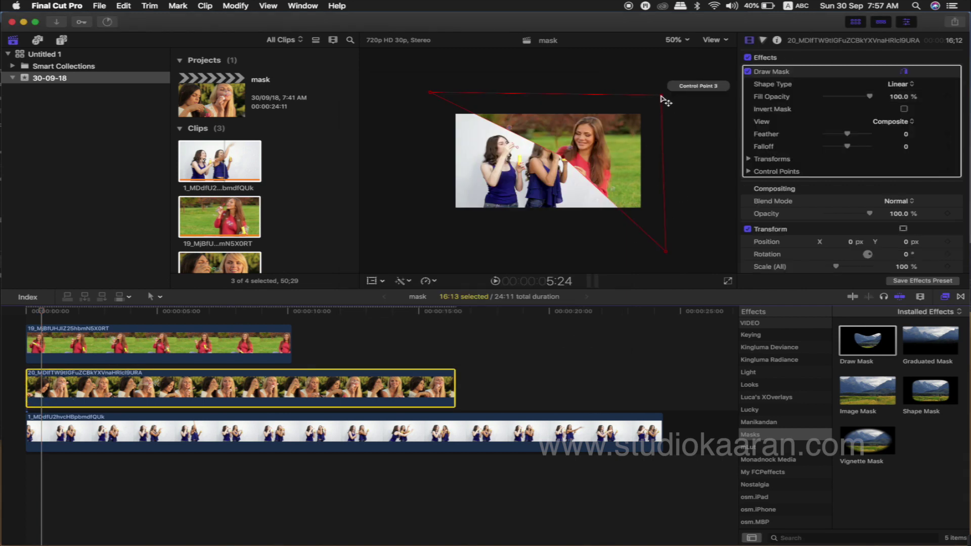
# Drag one corner of the middle clip's mask to the lower left of the frame.
pyautogui.moveTo(663, 97); pyautogui.dragTo(474, 200)
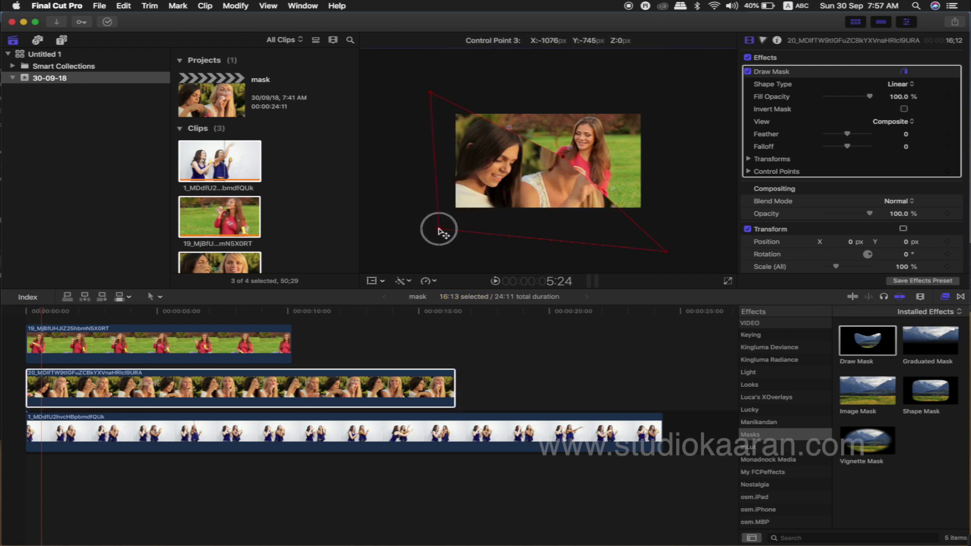
pyautogui.moveTo(474, 199); pyautogui.dragTo(439, 232)
pyautogui.click(66, 390)
pyautogui.click(73, 357)
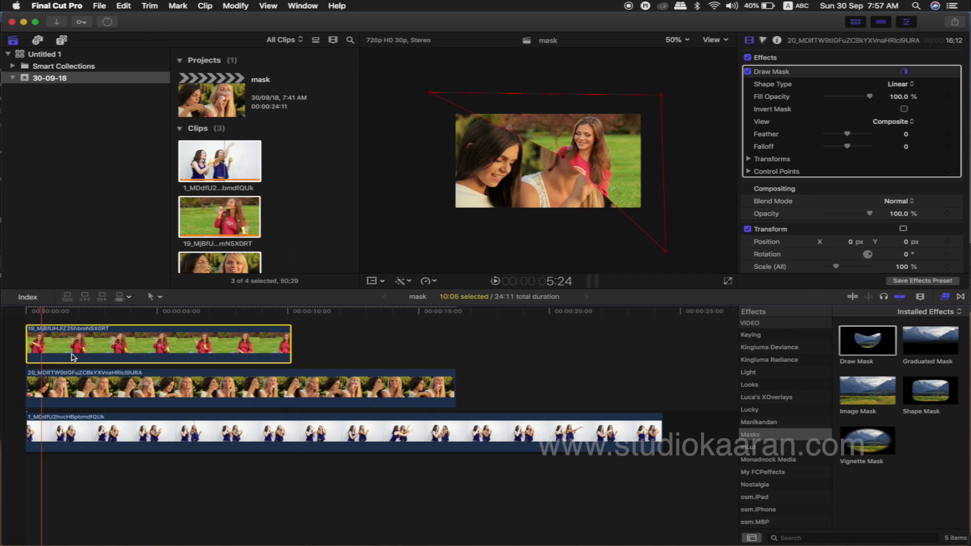
# Set a starting Control Points keyframe on the top clip's mask at 0:00.
pyautogui.moveTo(41, 310); pyautogui.dragTo(28, 315)
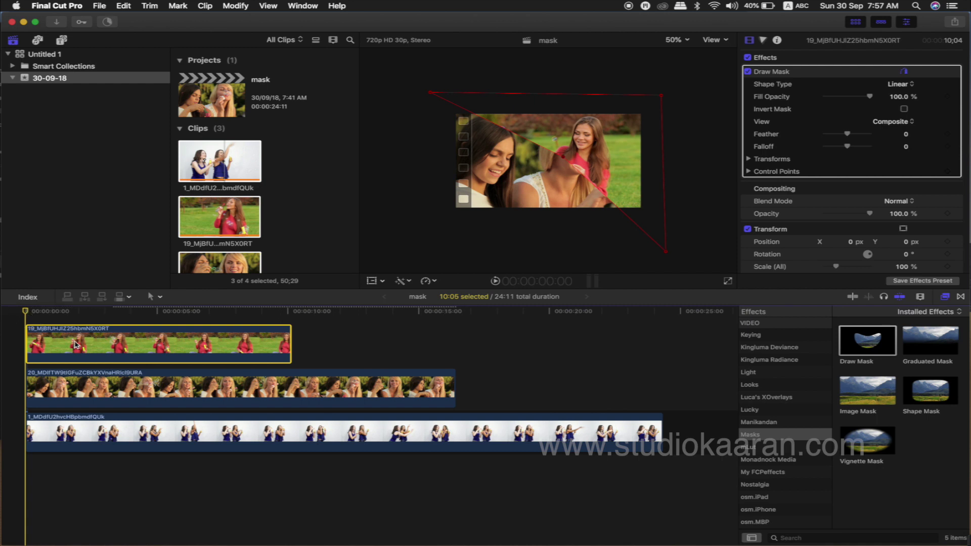
pyautogui.click(788, 172)
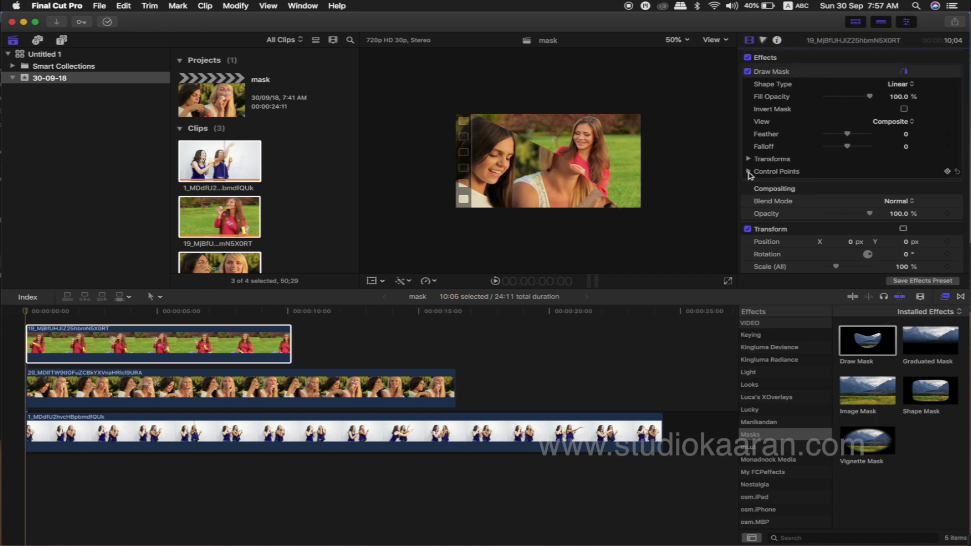
pyautogui.click(947, 172)
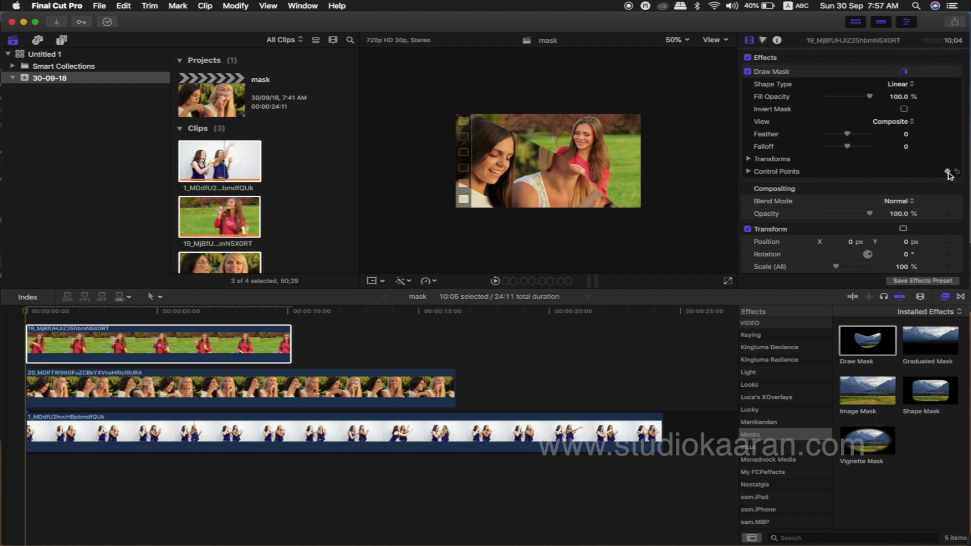
pyautogui.click(851, 76)
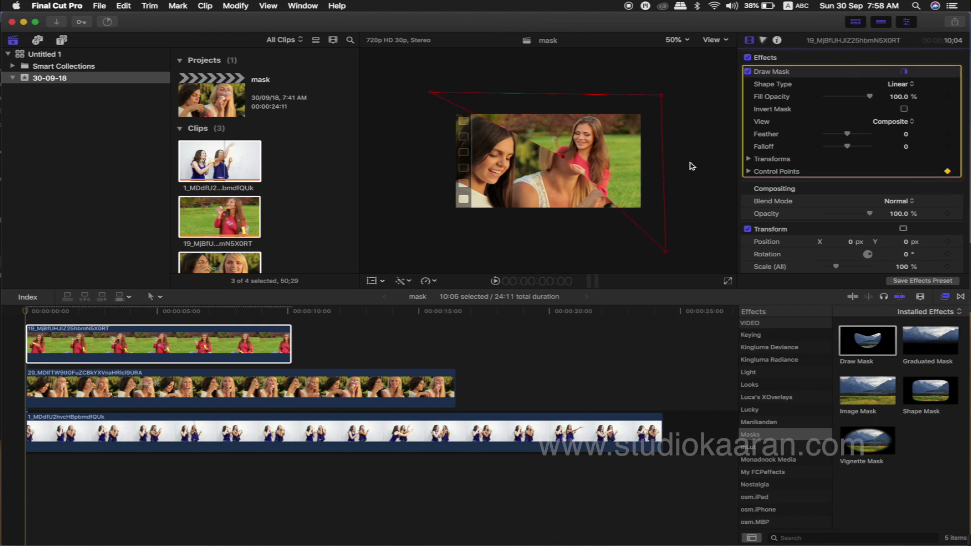
# At 3:26, pull the top clip's mask points together into a thin diagonal line.
pyautogui.moveTo(27, 314); pyautogui.dragTo(127, 317)
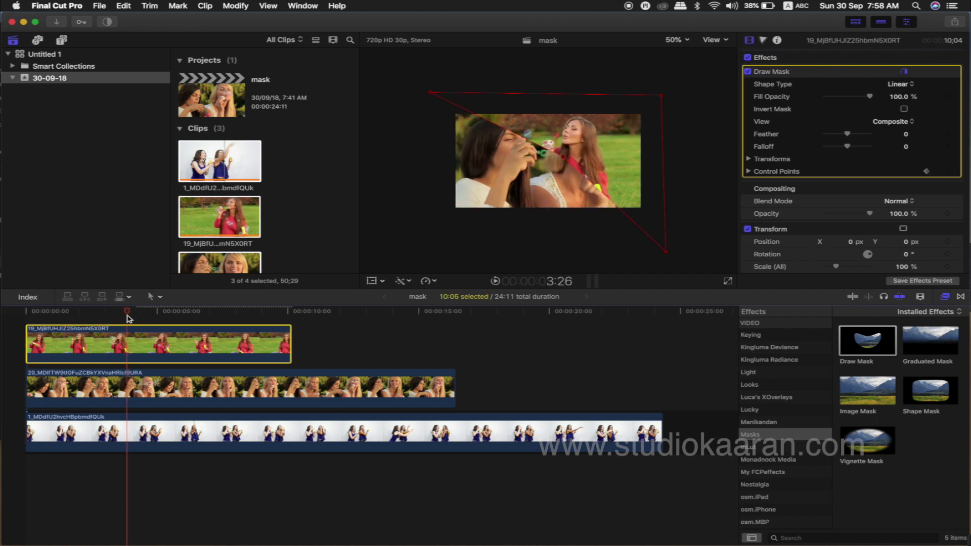
pyautogui.moveTo(665, 251); pyautogui.dragTo(665, 141)
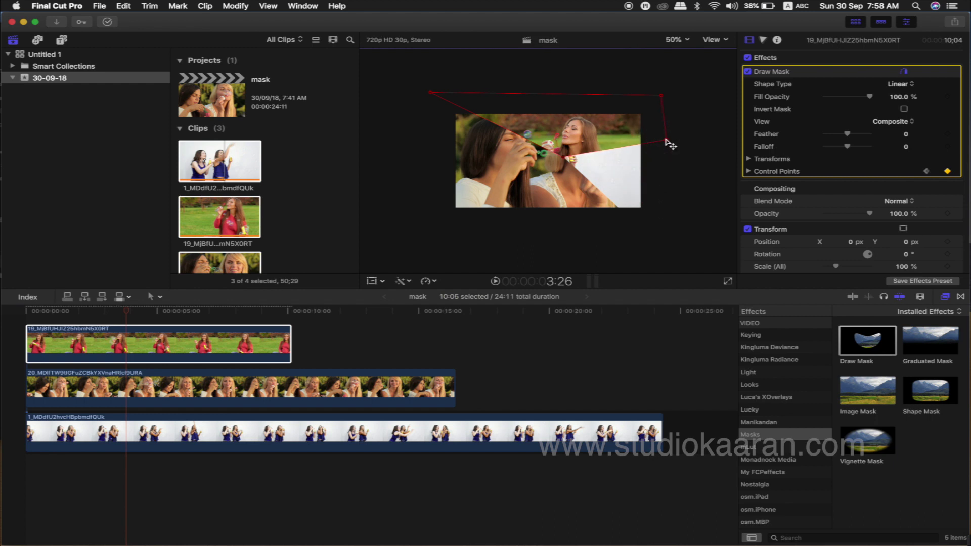
pyautogui.moveTo(430, 92)
pyautogui.mouseDown()
pyautogui.moveTo(606, 117)
pyautogui.moveTo(652, 100)
pyautogui.mouseUp()
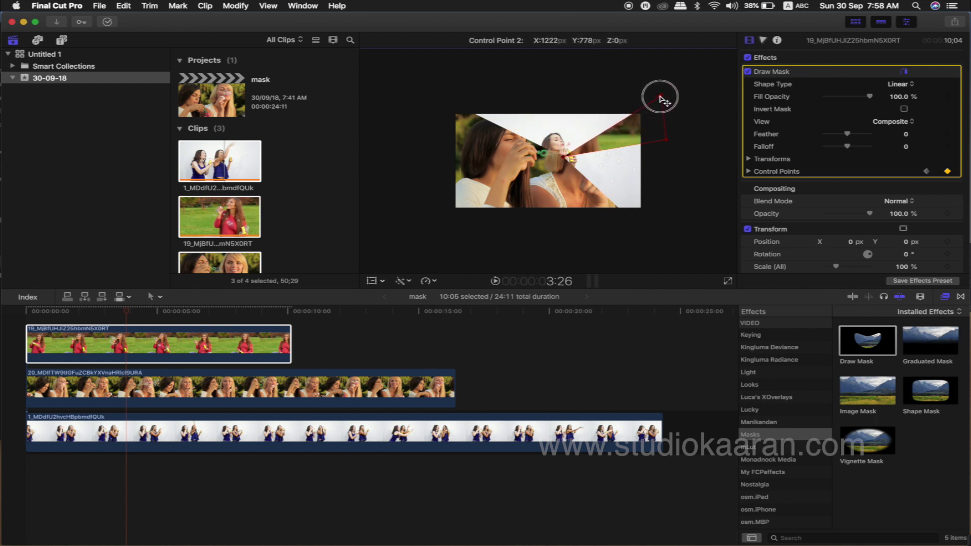
pyautogui.moveTo(655, 105); pyautogui.dragTo(659, 102)
pyautogui.moveTo(665, 140); pyautogui.dragTo(661, 96)
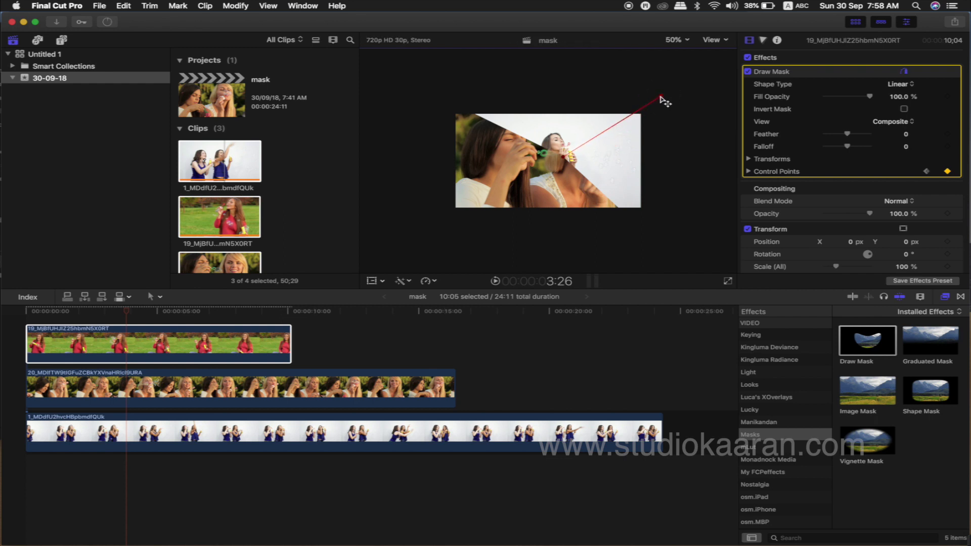
pyautogui.click(125, 389)
pyautogui.moveTo(127, 313); pyautogui.dragTo(25, 313)
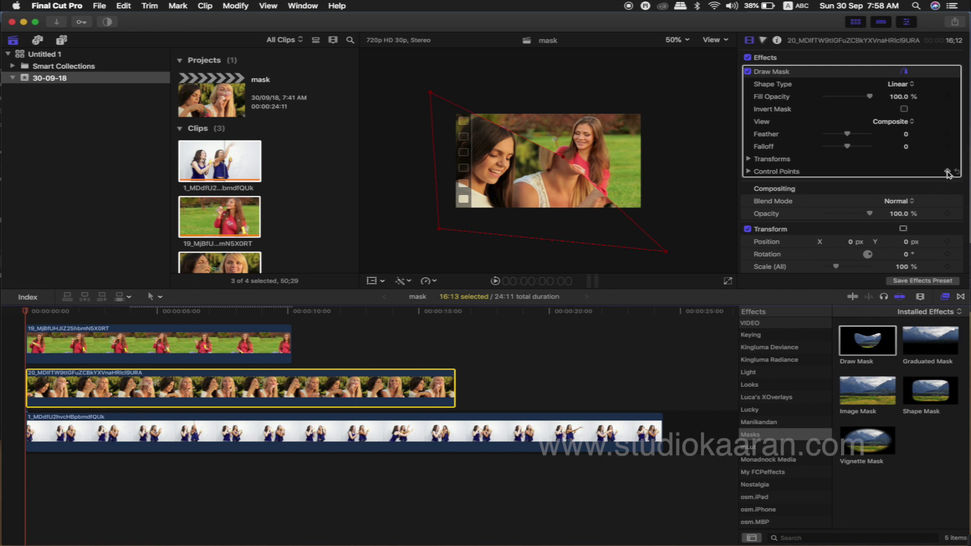
# At 3:27, drag the middle clip's mask points onto the diagonal, then play from the start.
pyautogui.moveTo(32, 317); pyautogui.dragTo(130, 326)
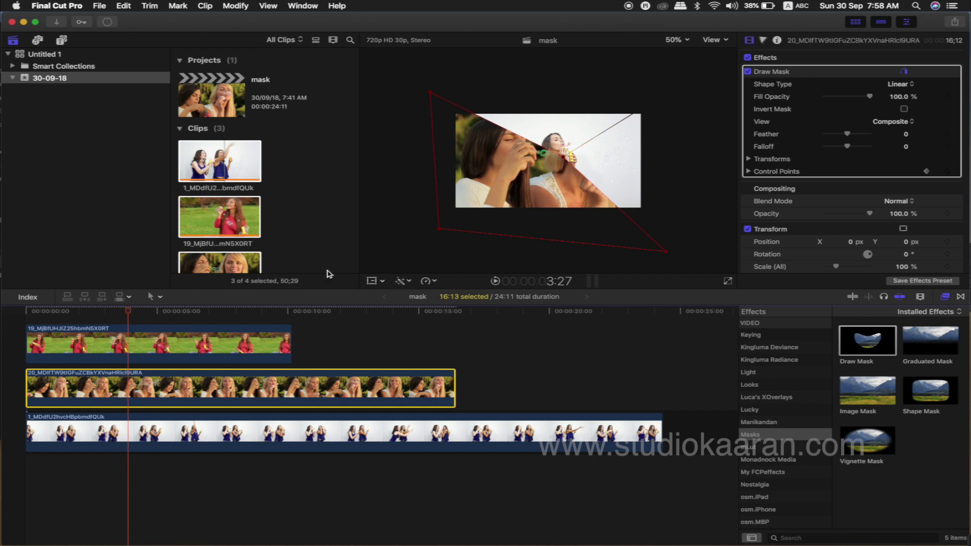
pyautogui.moveTo(667, 252); pyautogui.dragTo(443, 232)
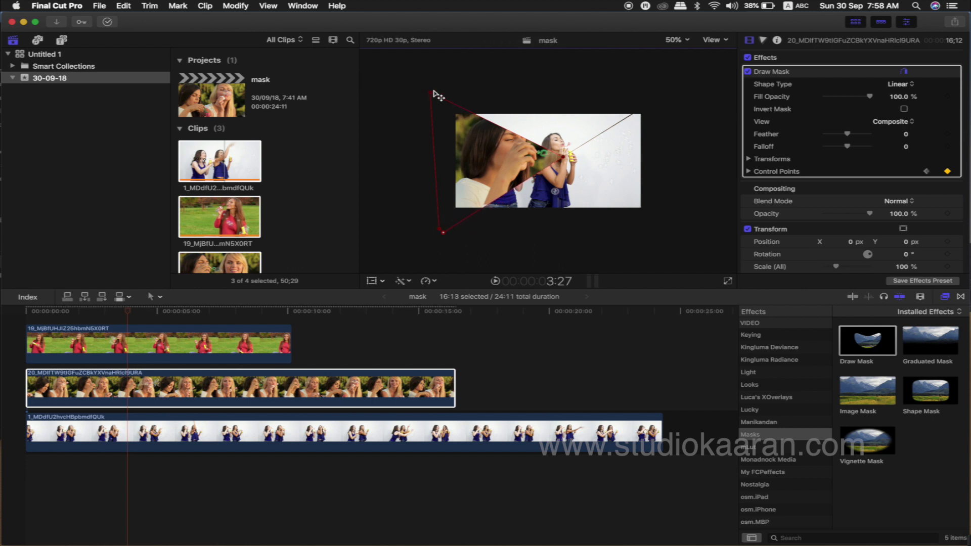
pyautogui.moveTo(431, 94); pyautogui.dragTo(445, 231)
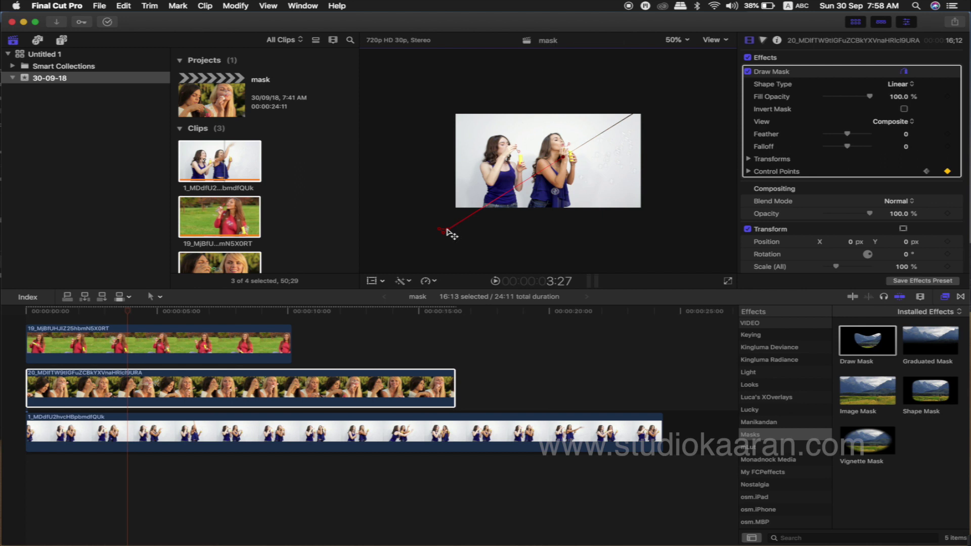
pyautogui.moveTo(130, 314); pyautogui.dragTo(15, 318)
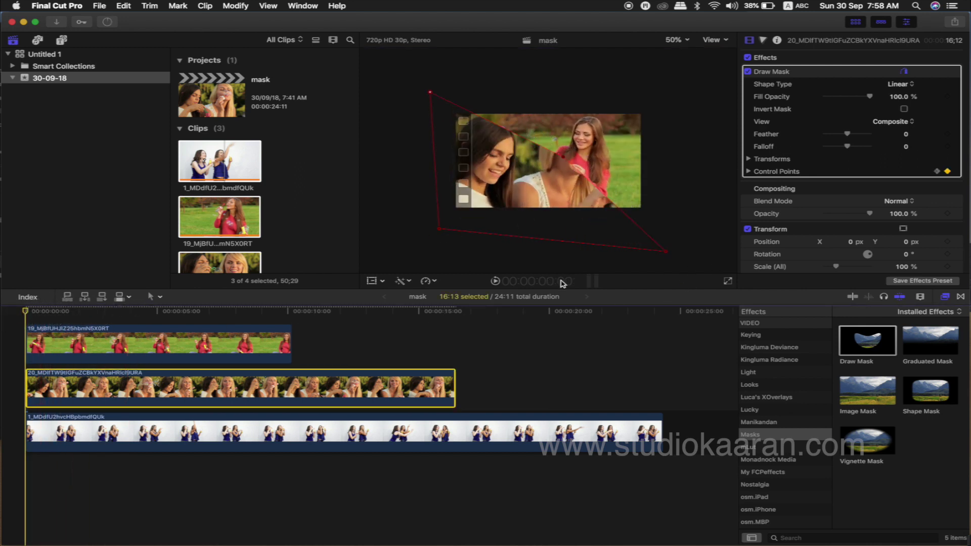
pyautogui.click(495, 282)
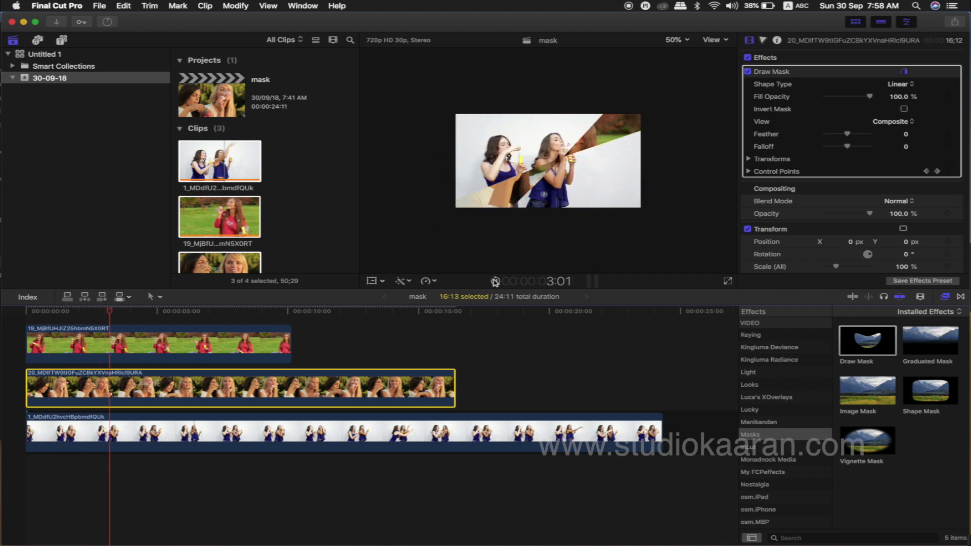
pyautogui.click(29, 311)
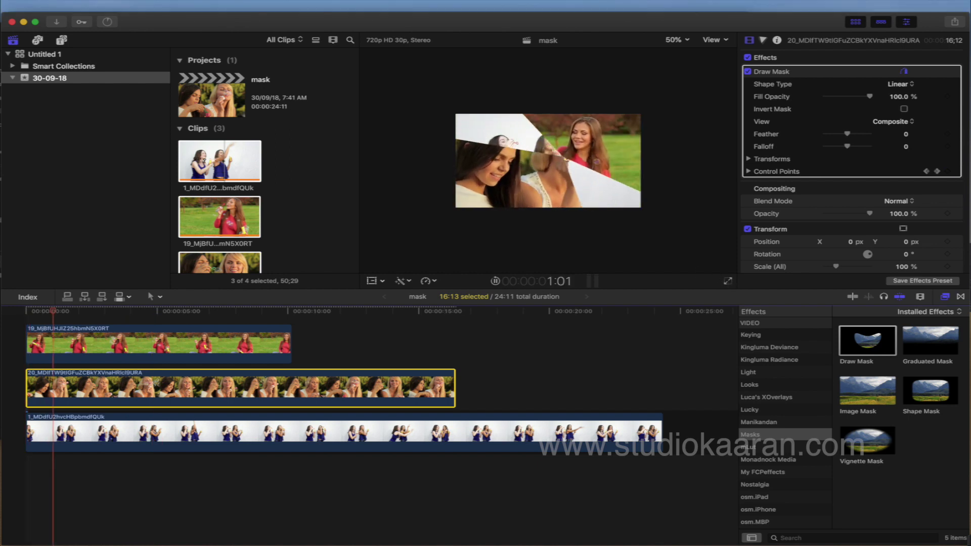
pyautogui.press('super+shift+f')
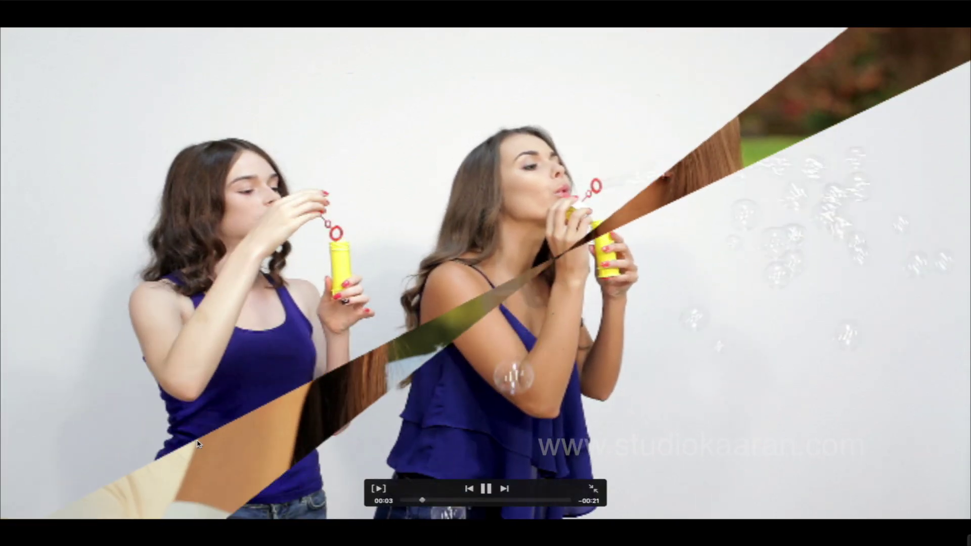
pyautogui.click(399, 501)
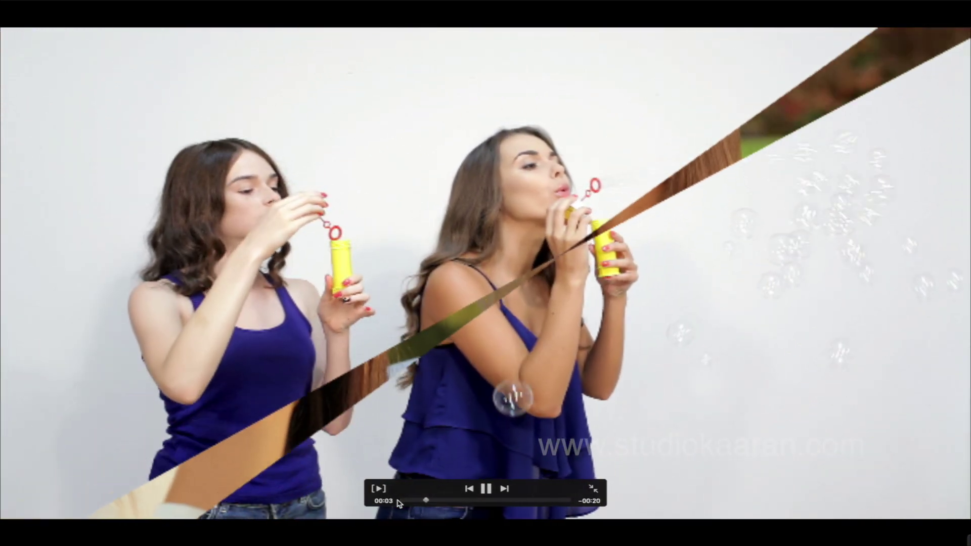
pyautogui.click(399, 500)
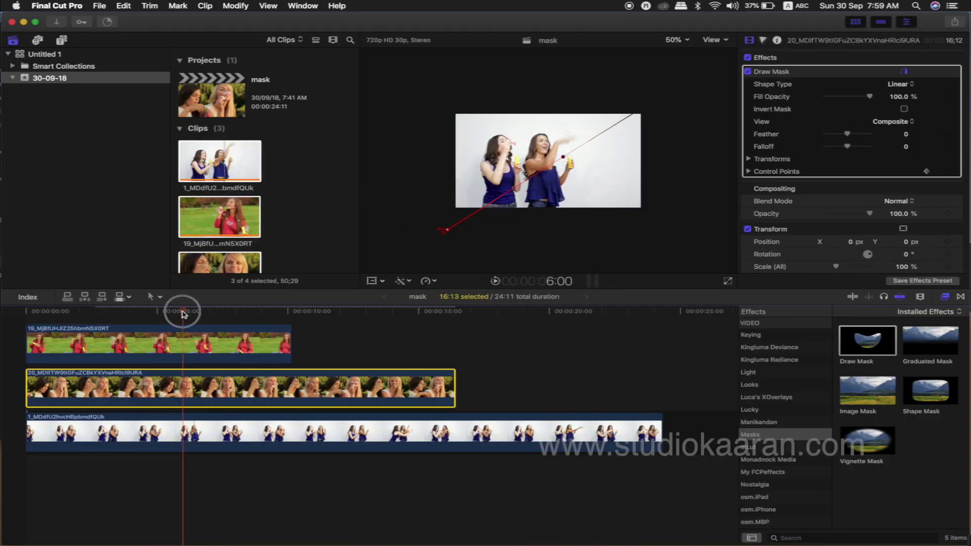
# Trim the end edges of the top and middle clips to the playhead at 3:29.
pyautogui.moveTo(453, 373); pyautogui.dragTo(292, 372)
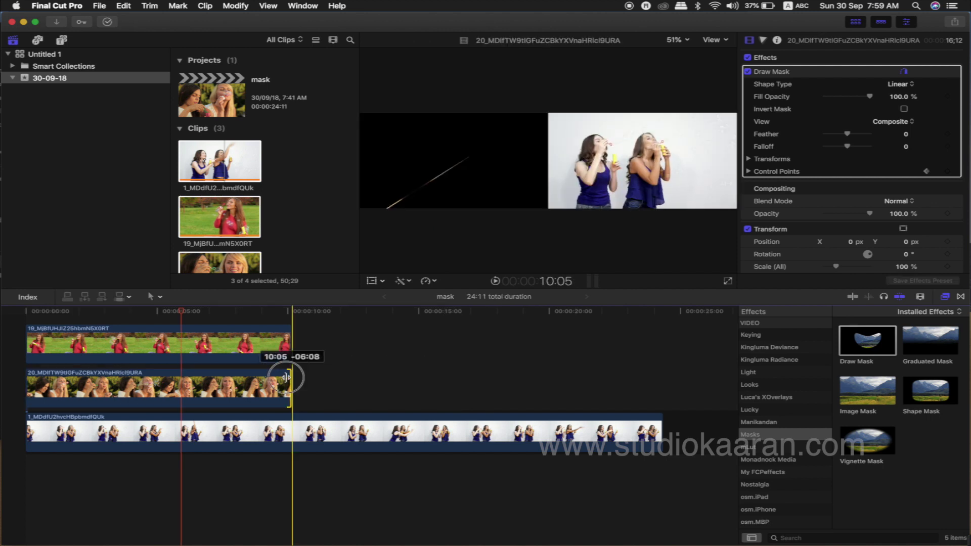
pyautogui.click(127, 313)
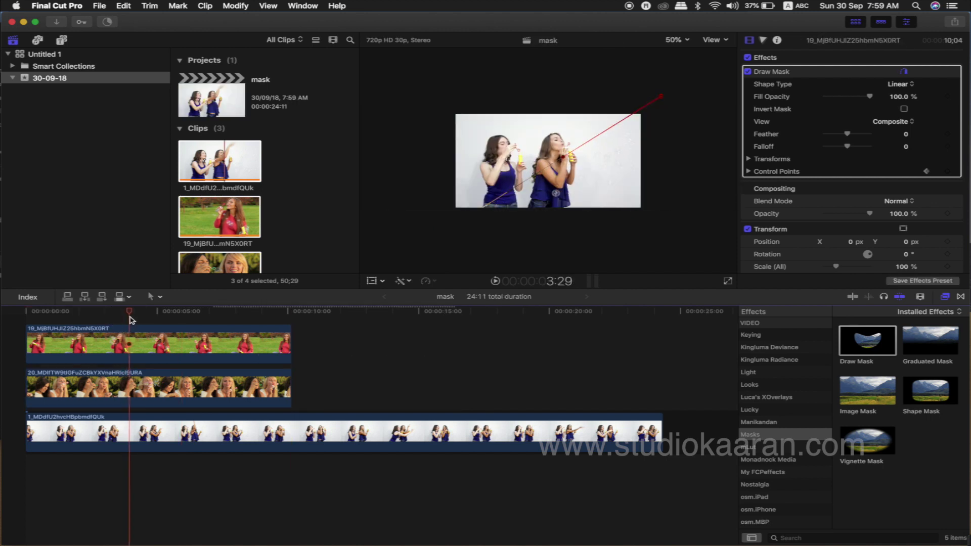
pyautogui.moveTo(286, 344); pyautogui.dragTo(129, 354)
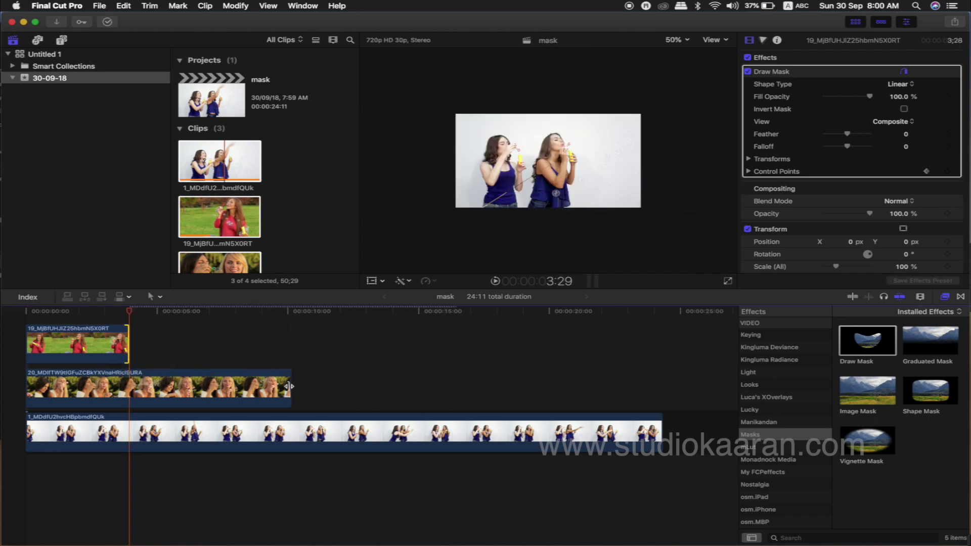
pyautogui.moveTo(289, 387); pyautogui.dragTo(284, 388)
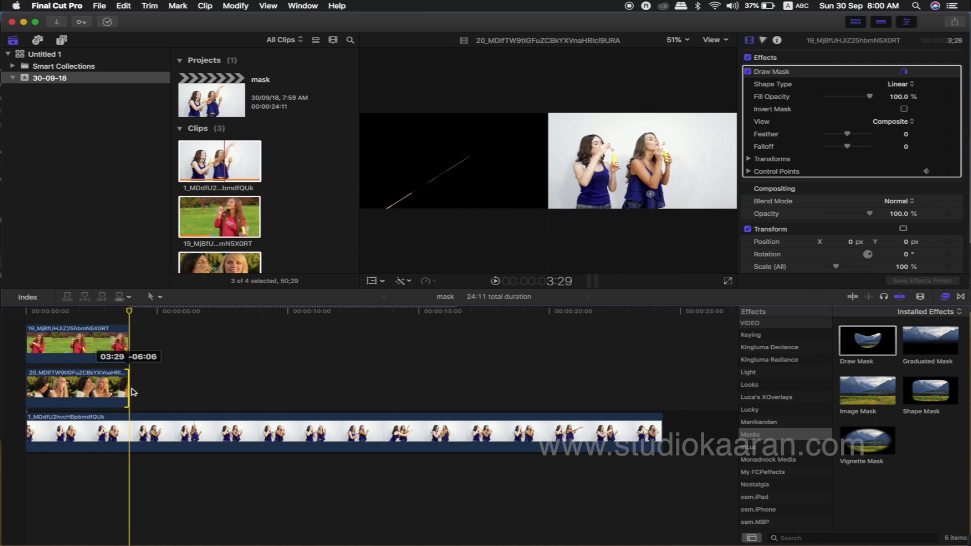
pyautogui.moveTo(133, 392); pyautogui.dragTo(132, 392)
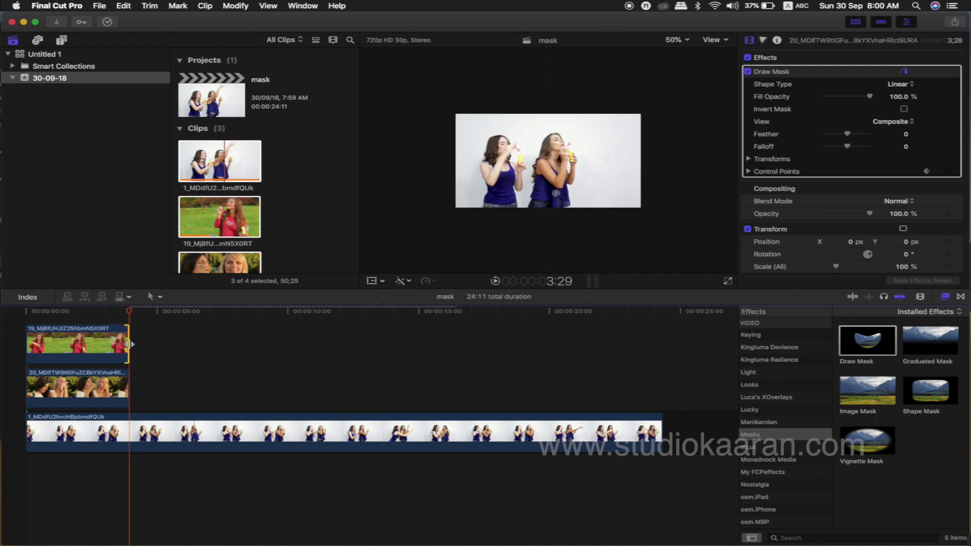
# Add cross dissolves at the ends of the top and middle clips and play the sequence.
pyautogui.click(136, 370)
pyautogui.click(130, 383)
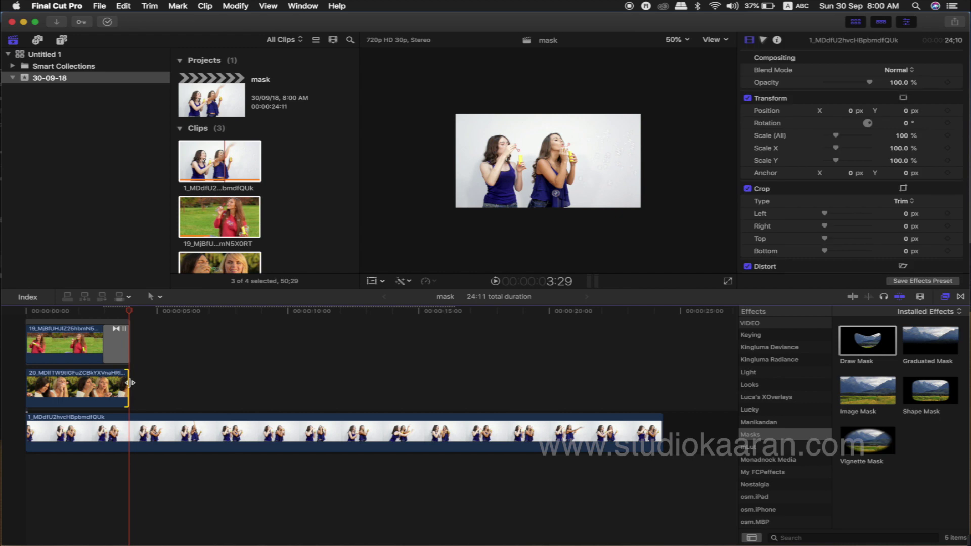
pyautogui.press('super+z')
pyautogui.press('super+z')
pyautogui.click(28, 312)
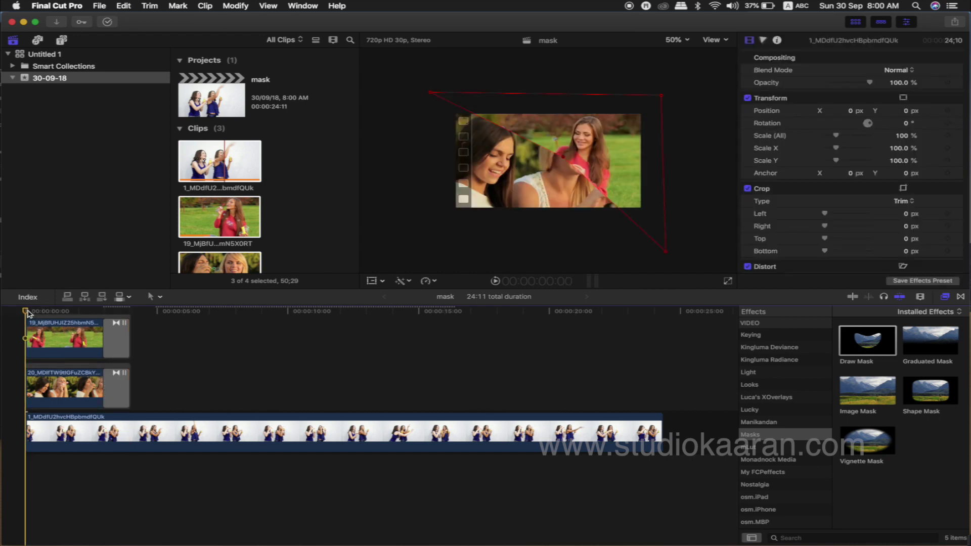
pyautogui.press('space')
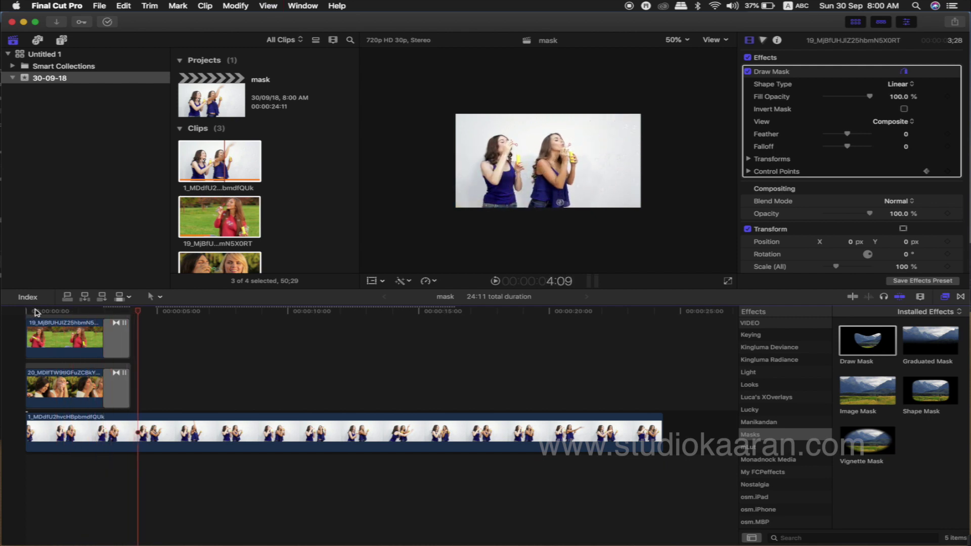
# Shorten both cross dissolves to 20 frames and play the edit full screen.
pyautogui.click(104, 339)
pyautogui.click(106, 335)
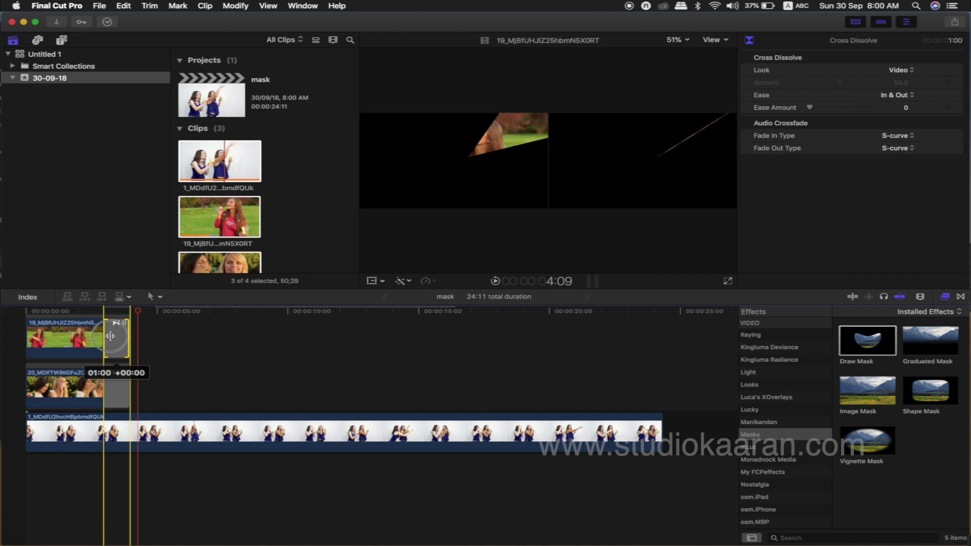
pyautogui.moveTo(118, 336); pyautogui.dragTo(117, 359)
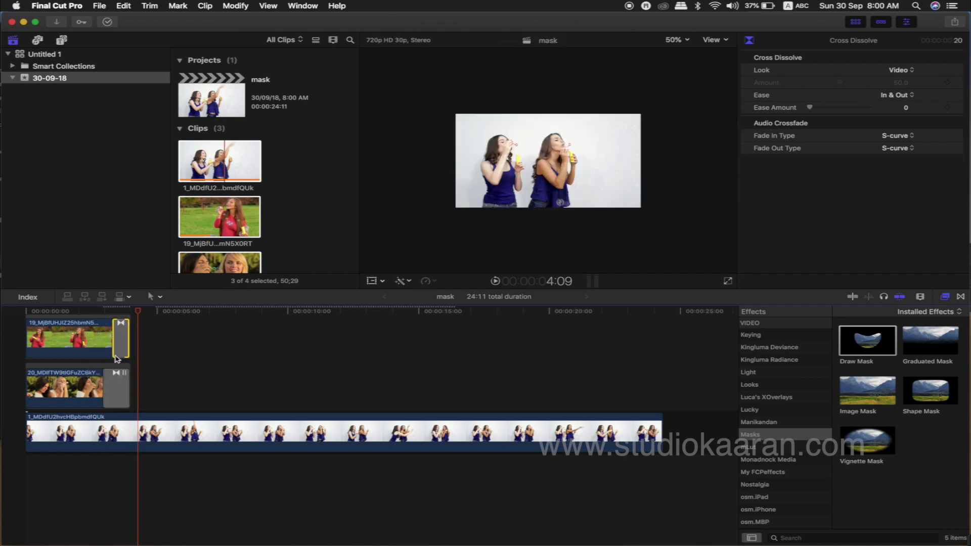
pyautogui.click(104, 387)
pyautogui.moveTo(104, 384); pyautogui.dragTo(107, 375)
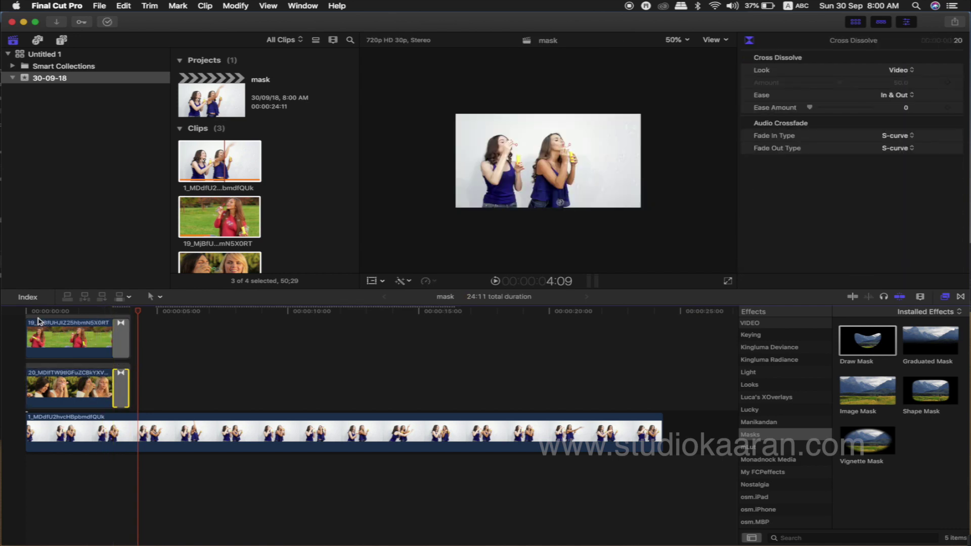
pyautogui.click(25, 311)
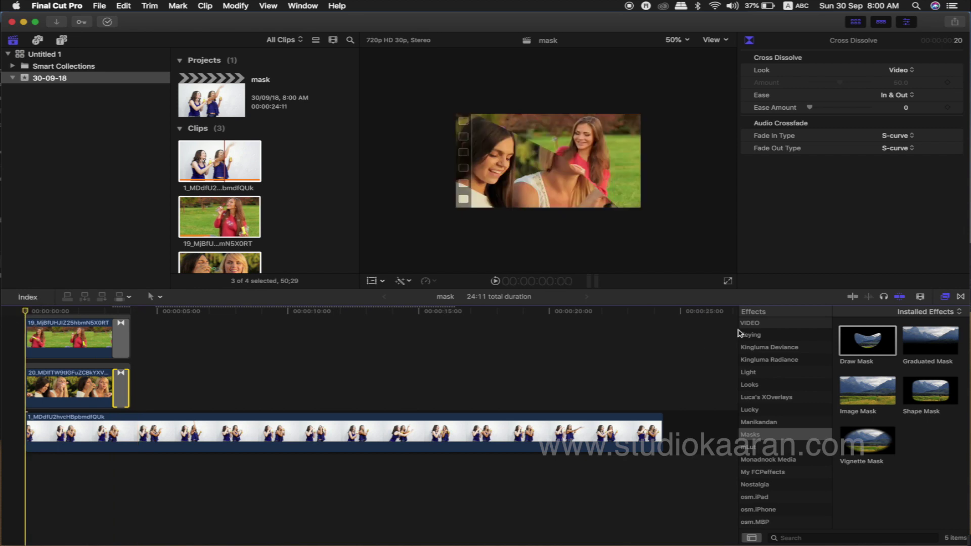
pyautogui.click(728, 282)
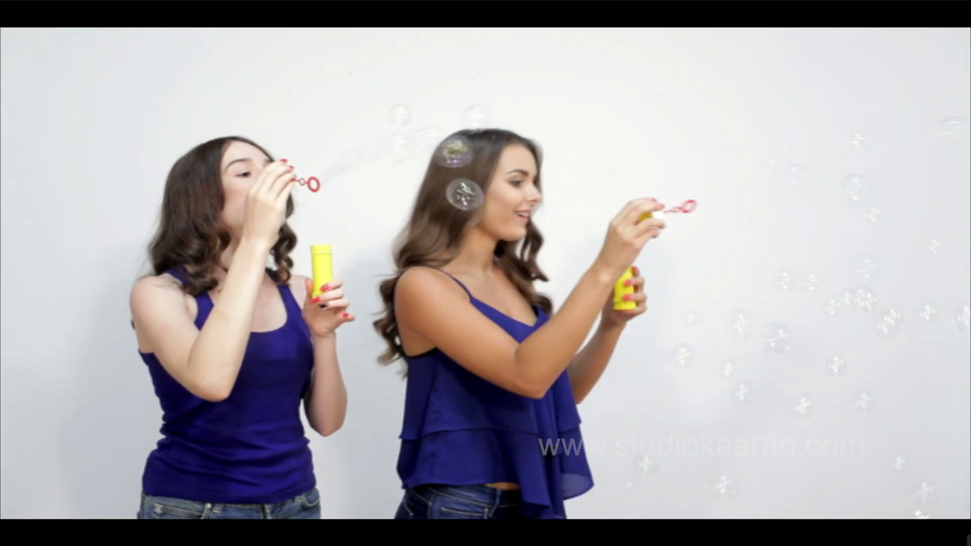
pyautogui.moveTo(612, 424)
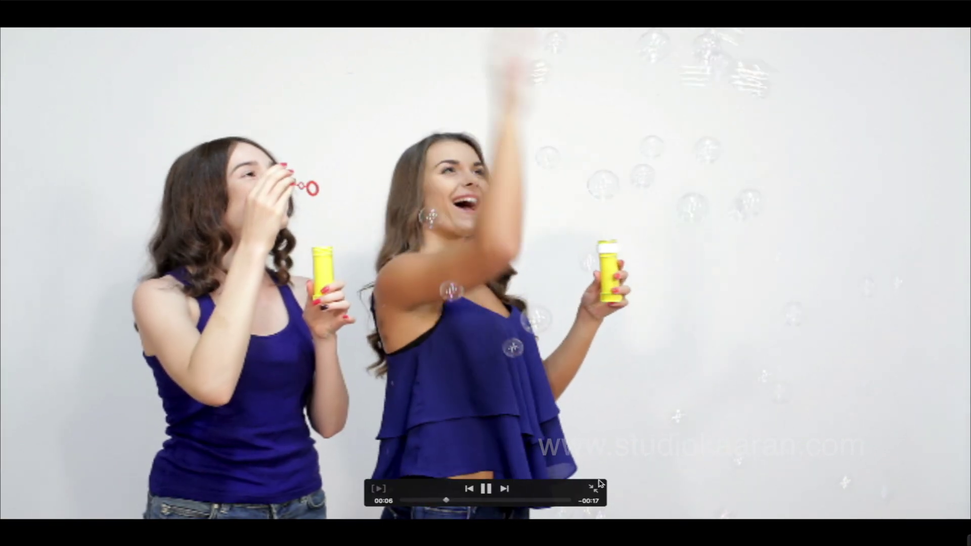
pyautogui.press('Escape')
pyautogui.click(126, 314)
pyautogui.moveTo(121, 316); pyautogui.dragTo(65, 321)
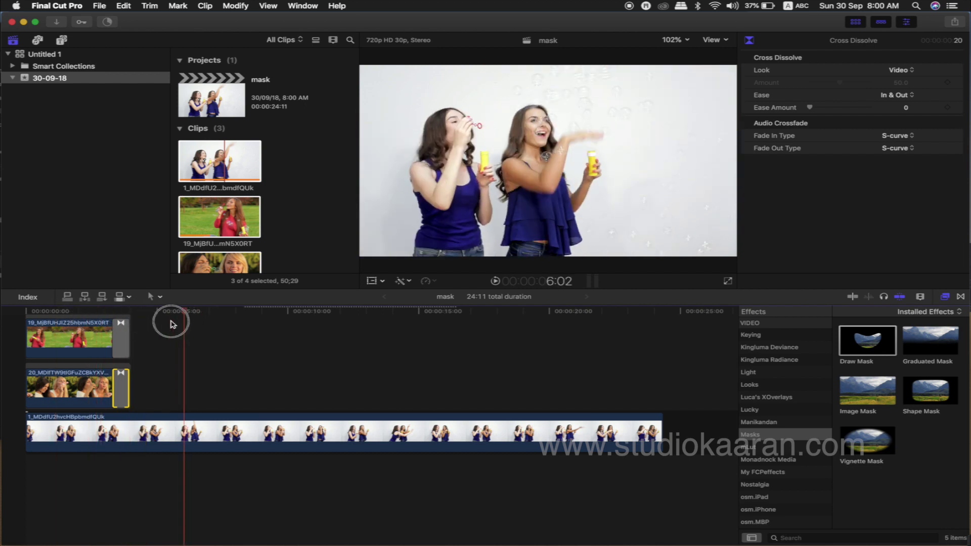